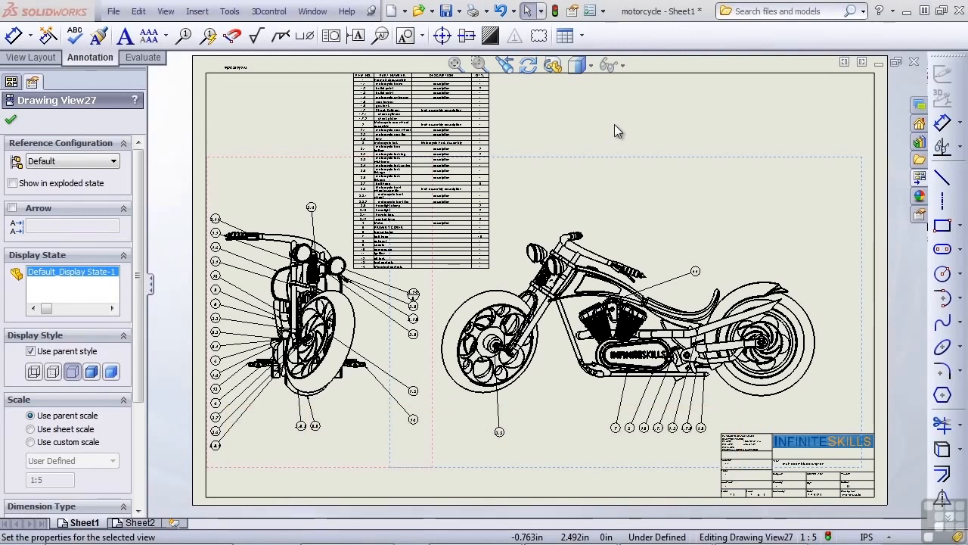
Open the motorcycle assembly from its side drawing view and inspect the explode steps of ExplView1 under the Default configuration.
{"action": "left_click", "coordinate": [618, 224]}
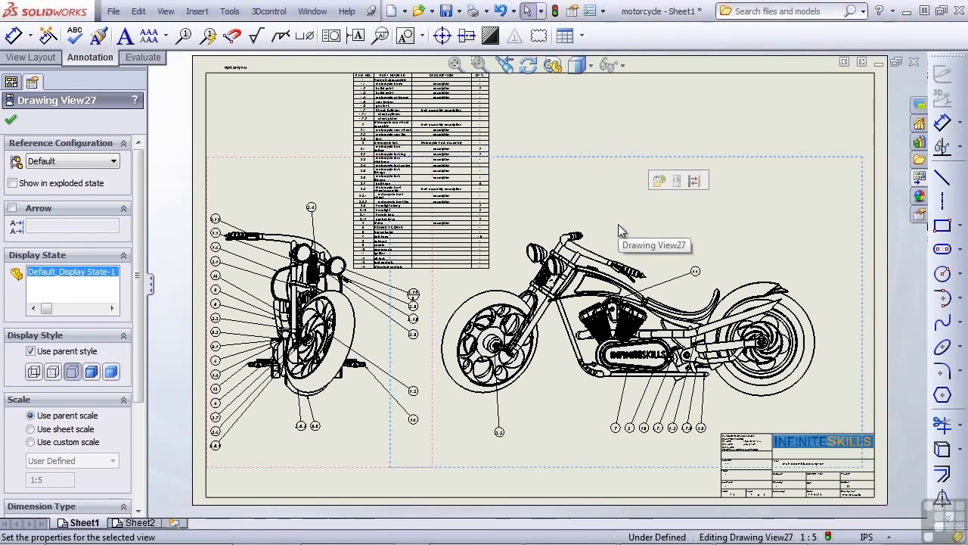
{"action": "left_click", "coordinate": [658, 186]}
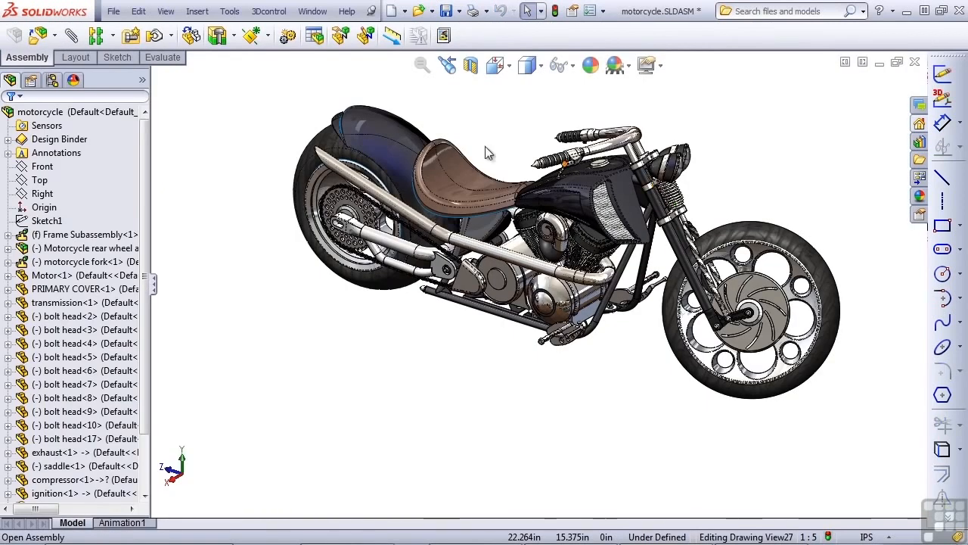
{"action": "left_click", "coordinate": [54, 87]}
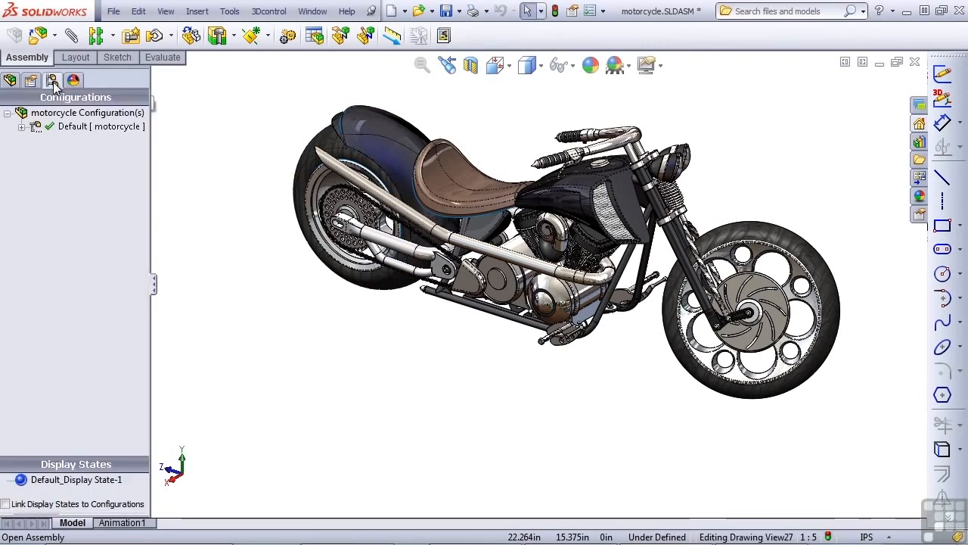
{"action": "left_click", "coordinate": [22, 127]}
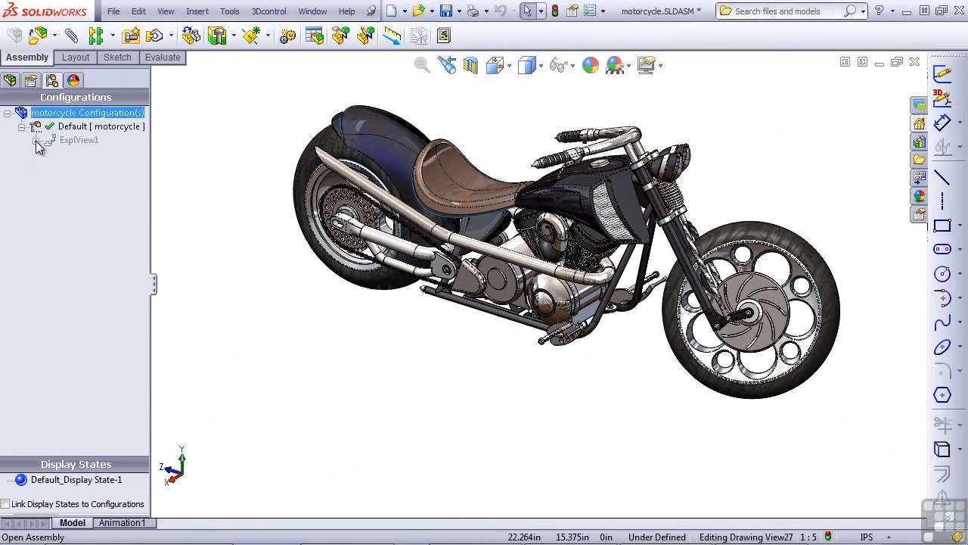
{"action": "left_click", "coordinate": [35, 141]}
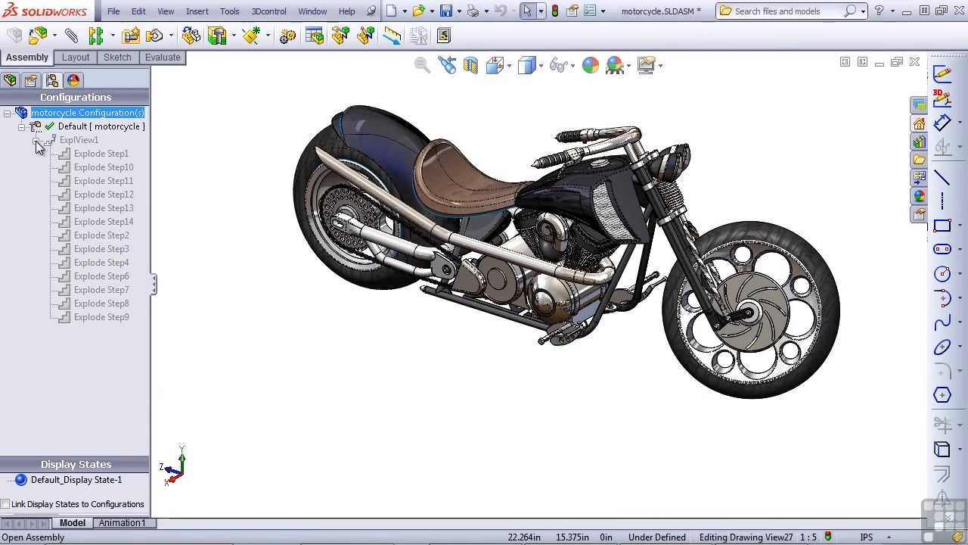
{"action": "left_click", "coordinate": [36, 141]}
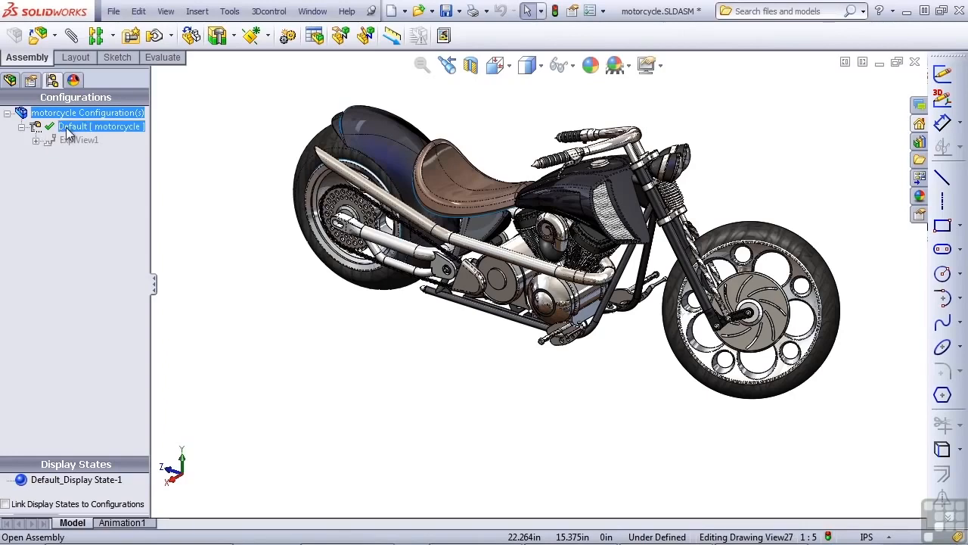
Start a new exploded view on the Default configuration and explode the motorcycle fork subassembly forward along Z.
{"action": "right_click", "coordinate": [67, 130]}
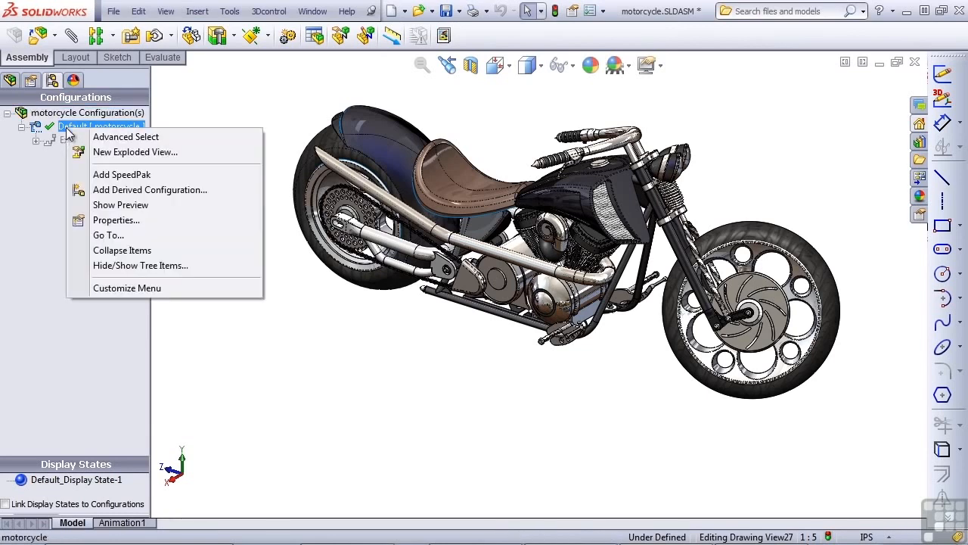
{"action": "left_click", "coordinate": [128, 152]}
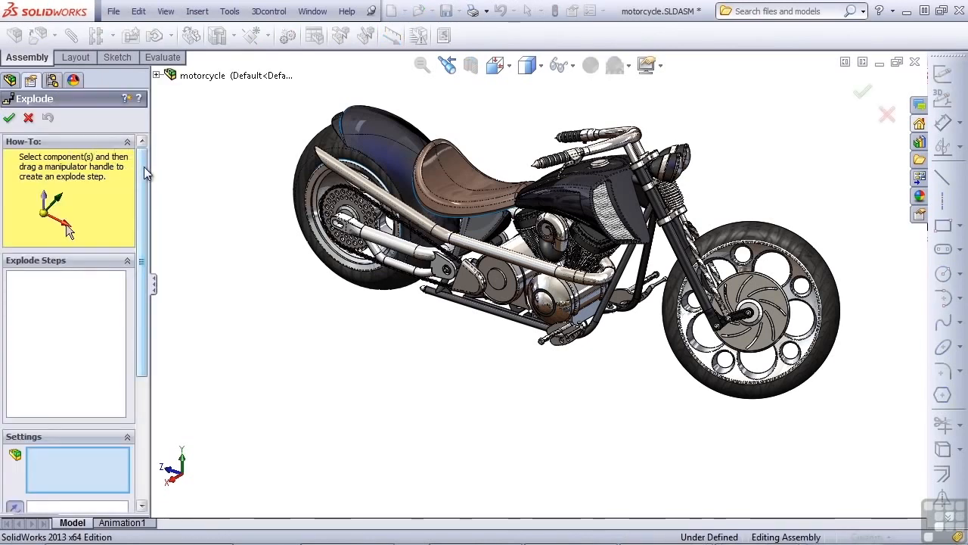
{"action": "scroll", "coordinate": [144, 168], "scroll_direction": "down", "scroll_amount": 3}
{"action": "scroll", "coordinate": [129, 257], "scroll_direction": "down", "scroll_amount": 2}
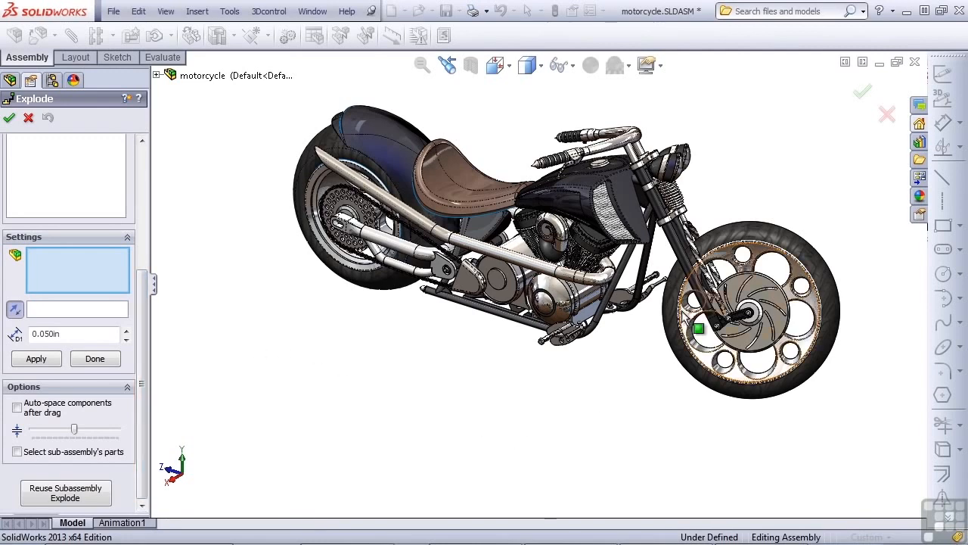
{"action": "left_click", "coordinate": [672, 236]}
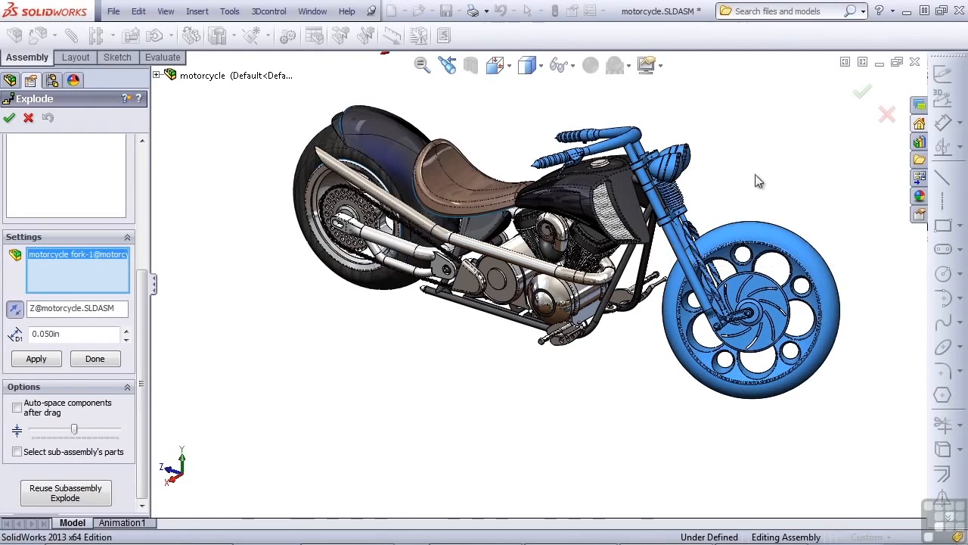
{"action": "left_click_drag", "start_coordinate": [143, 338], "coordinate": [142, 228]}
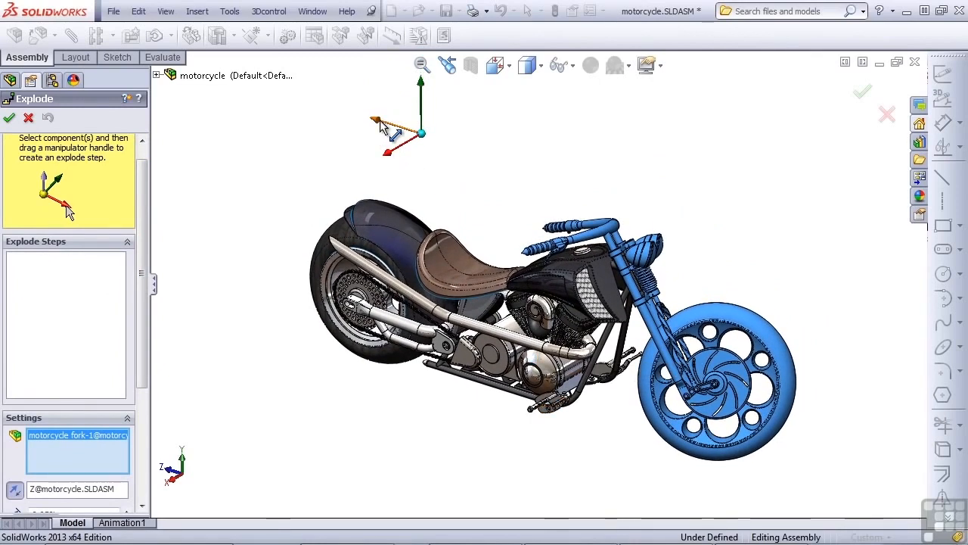
{"action": "left_click_drag", "start_coordinate": [386, 129], "coordinate": [507, 202]}
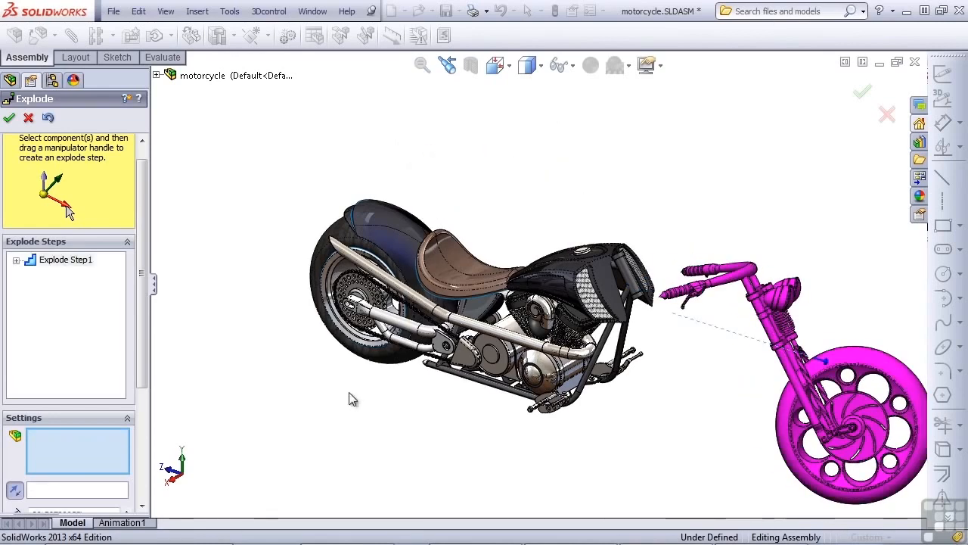
Explode the rear wheel assembly backward along Z and the saddle straight up from the frame.
{"action": "left_click", "coordinate": [352, 355]}
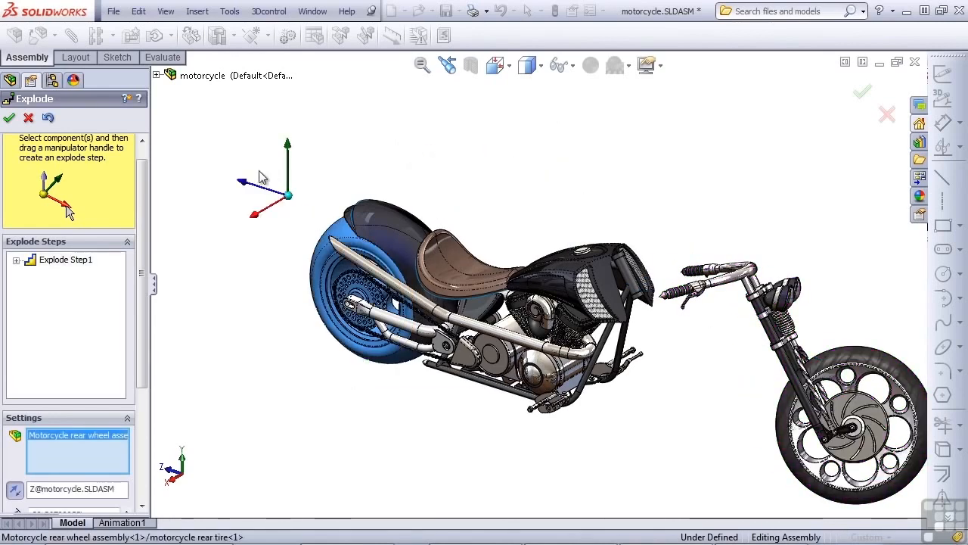
{"action": "left_click_drag", "start_coordinate": [242, 189], "coordinate": [125, 151]}
{"action": "left_click", "coordinate": [464, 266]}
{"action": "left_click_drag", "start_coordinate": [408, 168], "coordinate": [409, 55]}
Explode the two foot controls away from the frame in opposite directions along X.
{"action": "left_click", "coordinate": [547, 406]}
{"action": "left_click_drag", "start_coordinate": [474, 418], "coordinate": [422, 446]}
{"action": "left_click", "coordinate": [603, 372]}
{"action": "left_click_drag", "start_coordinate": [552, 370], "coordinate": [639, 349]}
Explode the motor and the transmission out of the near side of the frame along X.
{"action": "left_click", "coordinate": [540, 376]}
{"action": "left_click_drag", "start_coordinate": [460, 316], "coordinate": [323, 404]}
{"action": "left_click", "coordinate": [471, 354]}
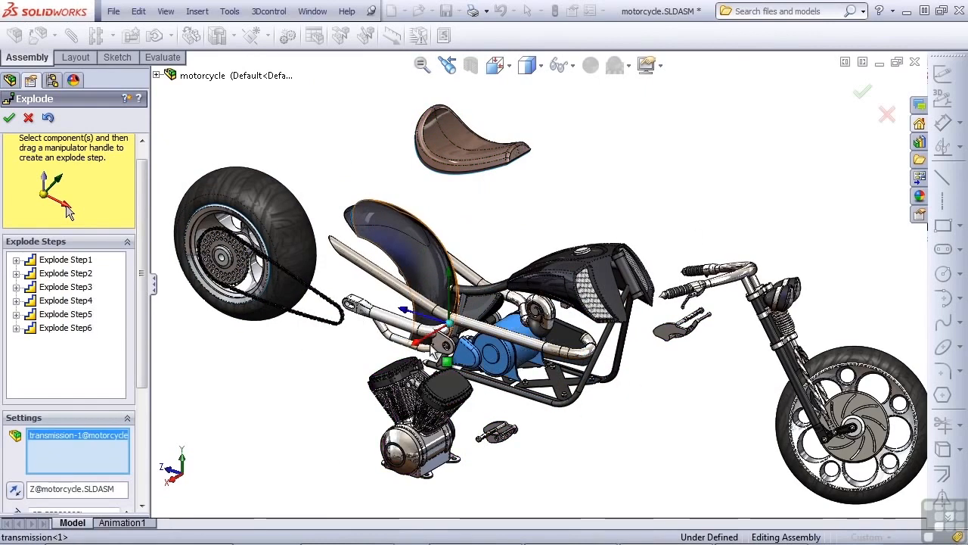
{"action": "left_click_drag", "start_coordinate": [419, 344], "coordinate": [236, 446]}
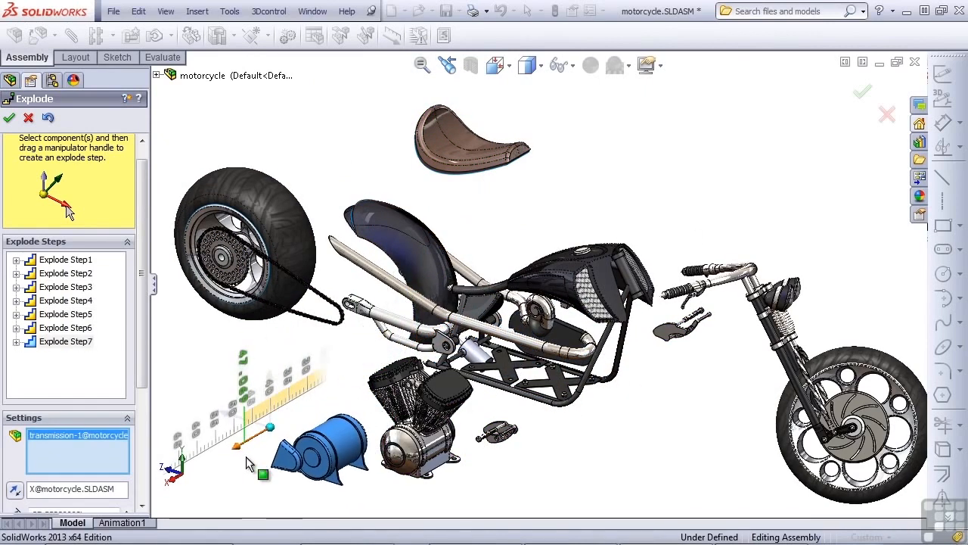
Explode the primary cover and the small chrome engine part beside it toward the far side along X.
{"action": "left_click", "coordinate": [552, 344]}
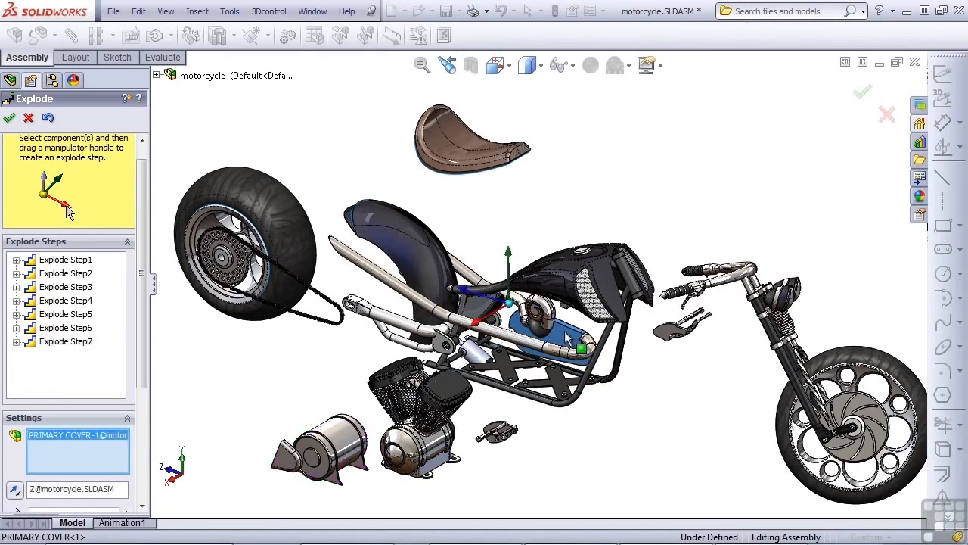
{"action": "left_click_drag", "start_coordinate": [476, 321], "coordinate": [664, 234]}
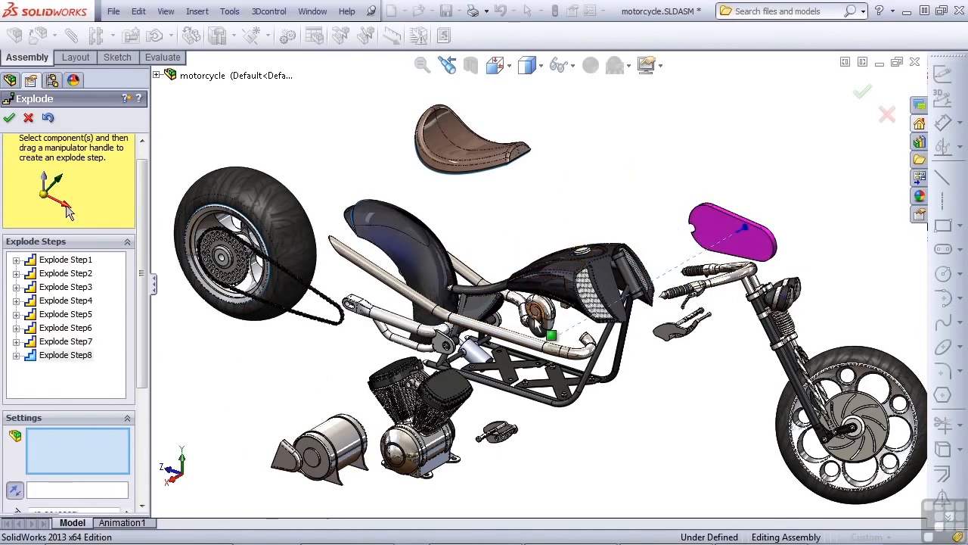
{"action": "left_click", "coordinate": [547, 324]}
{"action": "left_click_drag", "start_coordinate": [529, 299], "coordinate": [597, 217]}
Explode the exhaust straight down and the oil tank about 46.7 in outward along X on the near side.
{"action": "left_click", "coordinate": [324, 240]}
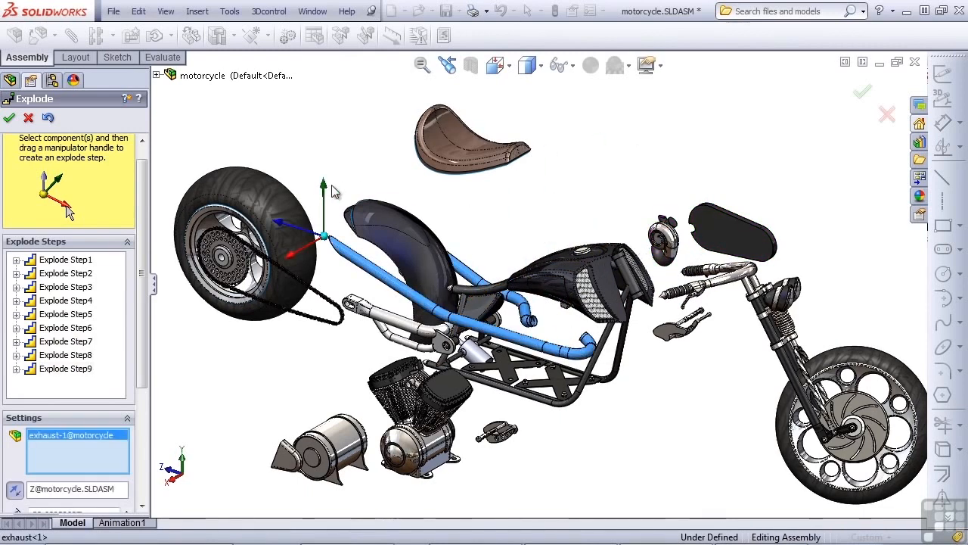
{"action": "left_click_drag", "start_coordinate": [327, 204], "coordinate": [357, 358]}
{"action": "left_click", "coordinate": [476, 321]}
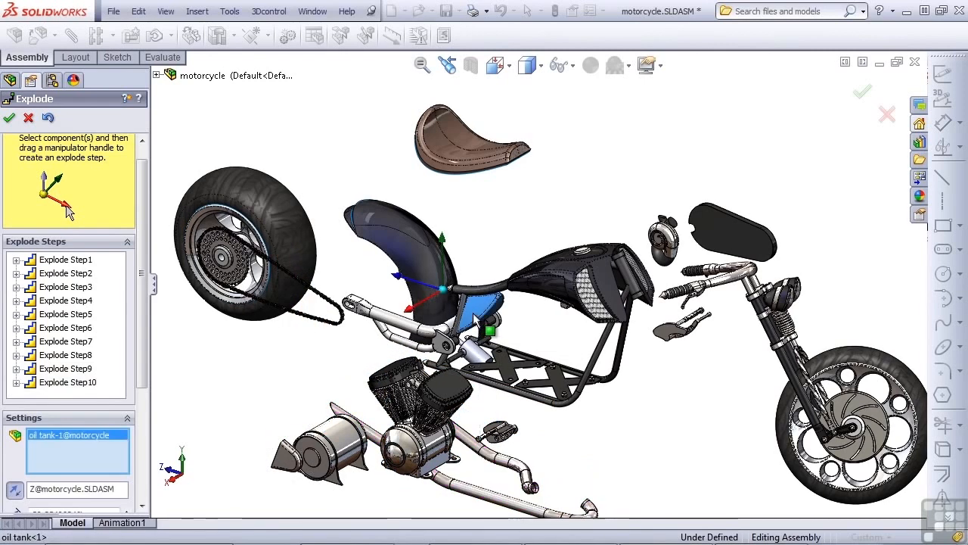
{"action": "left_click_drag", "start_coordinate": [409, 310], "coordinate": [249, 412]}
With sub-assembly part selection enabled, explode the drive chain about 17.9 in outward along X and the fuel tank about 19.5 in upward.
{"action": "left_click", "coordinate": [475, 349]}
{"action": "left_click", "coordinate": [475, 349]}
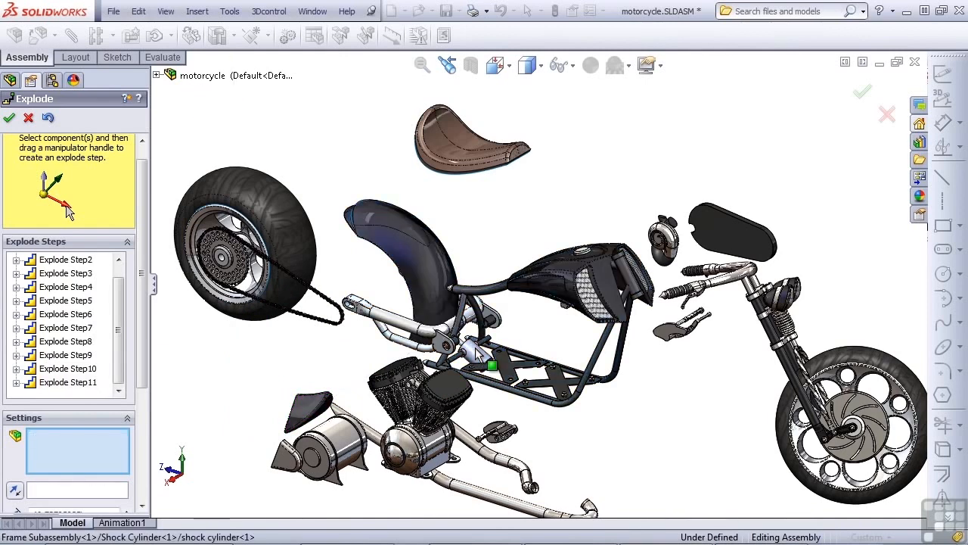
{"action": "left_click_drag", "start_coordinate": [139, 335], "coordinate": [143, 463]}
{"action": "left_click", "coordinate": [17, 452]}
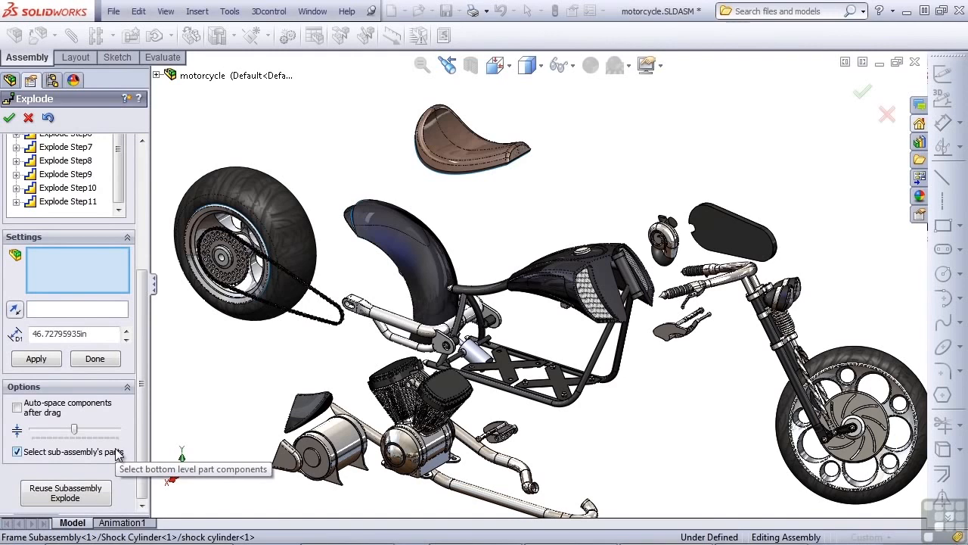
{"action": "left_click", "coordinate": [316, 324]}
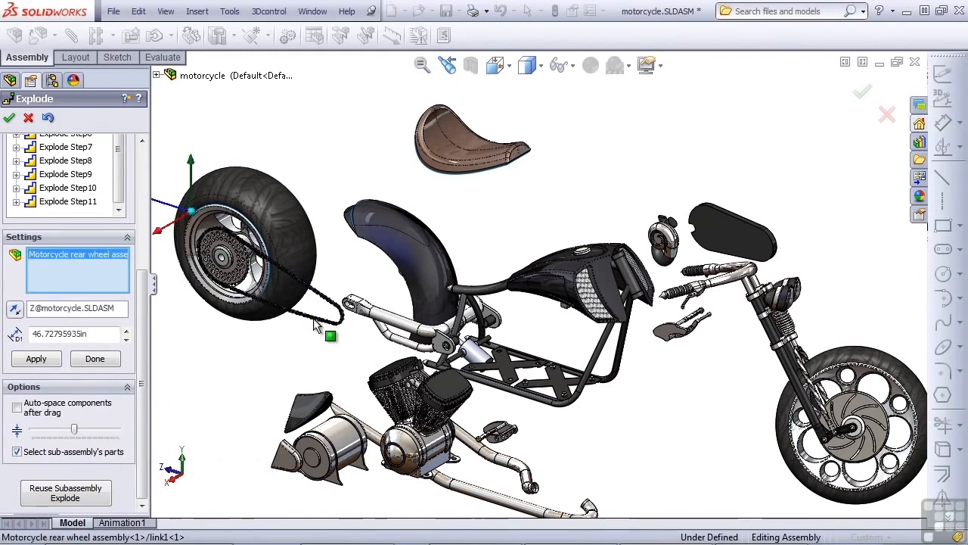
{"action": "left_click_drag", "start_coordinate": [157, 231], "coordinate": [96, 280]}
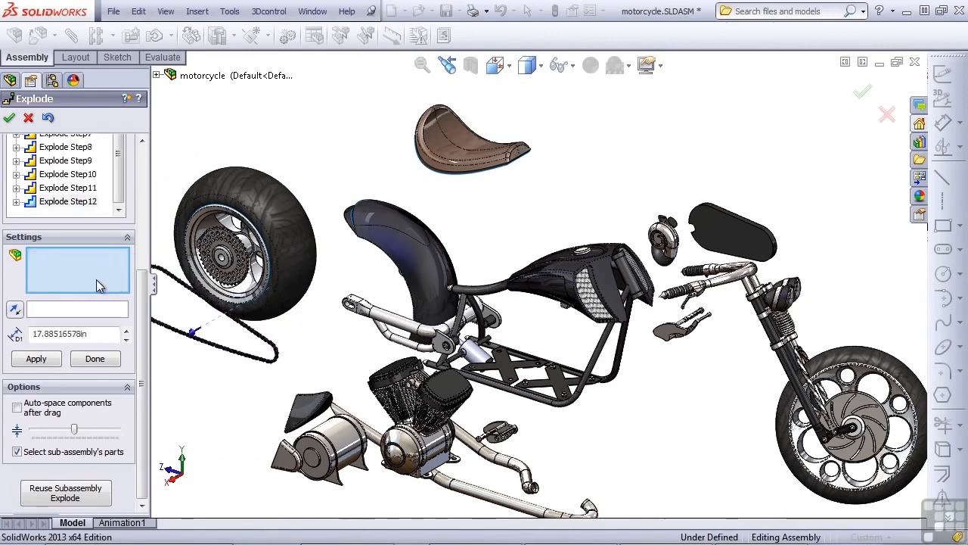
{"action": "left_click", "coordinate": [544, 299]}
{"action": "left_click_drag", "start_coordinate": [485, 188], "coordinate": [481, 82]}
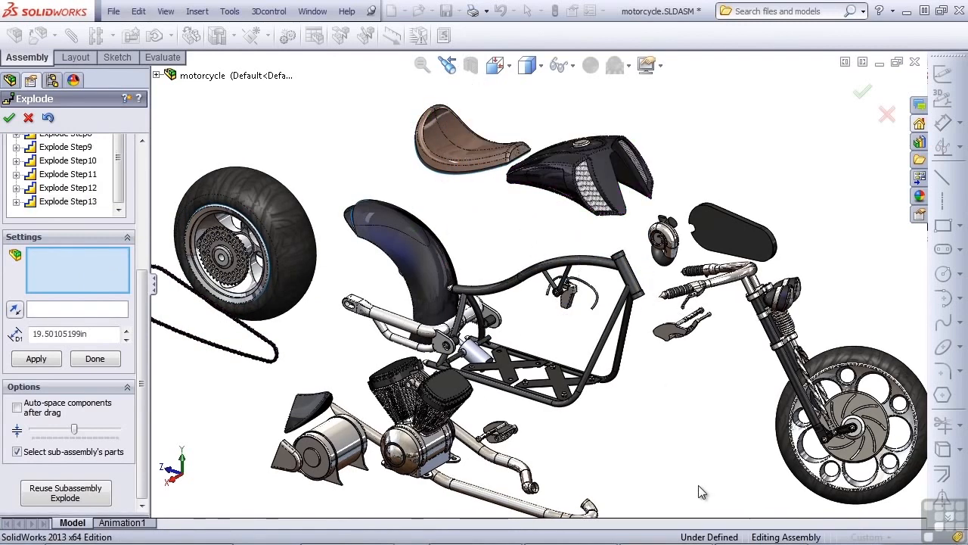
Check which component Explode Step1 contains and accept the new exploded view.
{"action": "scroll", "coordinate": [144, 227], "scroll_direction": "up", "scroll_amount": 5}
{"action": "scroll", "coordinate": [148, 227], "scroll_direction": "up", "scroll_amount": 1}
{"action": "scroll", "coordinate": [127, 286], "scroll_direction": "up", "scroll_amount": 1}
{"action": "mouse_move", "coordinate": [125, 280]}
{"action": "left_mouse_down"}
{"action": "mouse_move", "coordinate": [107, 361]}
{"action": "mouse_move", "coordinate": [121, 279]}
{"action": "left_mouse_up"}
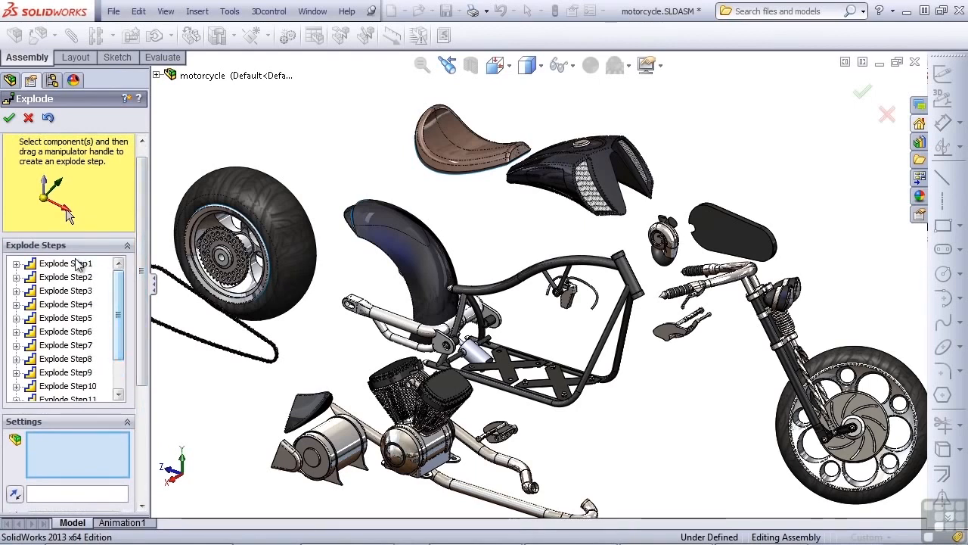
{"action": "left_click", "coordinate": [79, 264]}
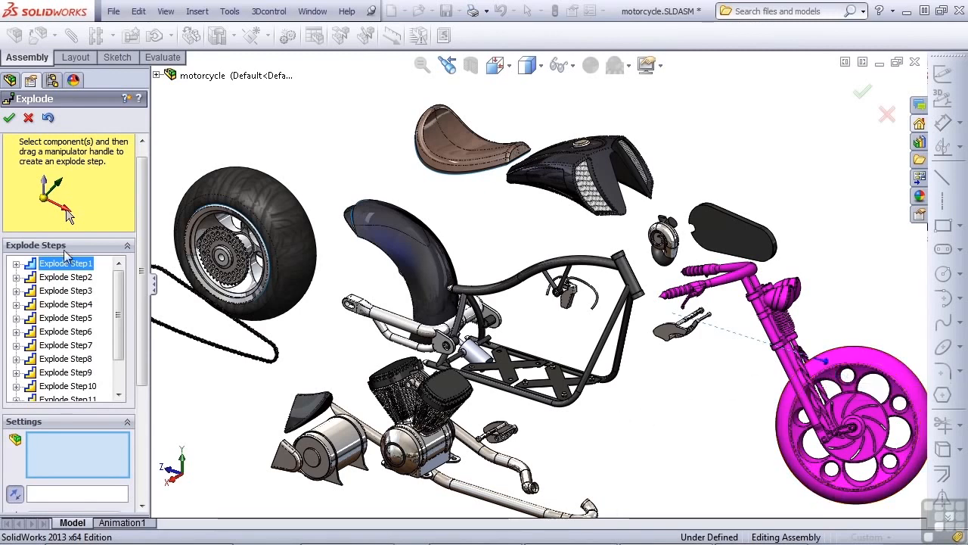
{"action": "left_click", "coordinate": [15, 264]}
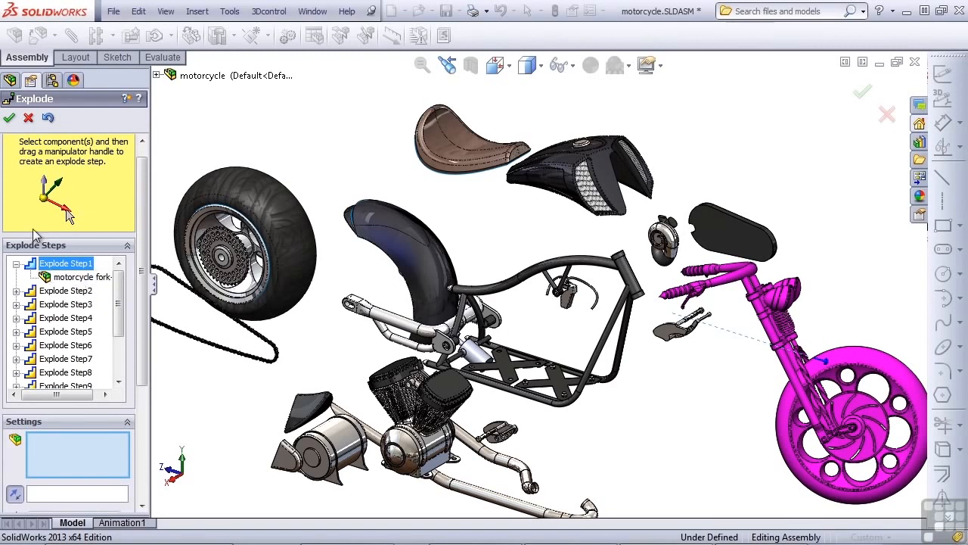
{"action": "left_click", "coordinate": [9, 117]}
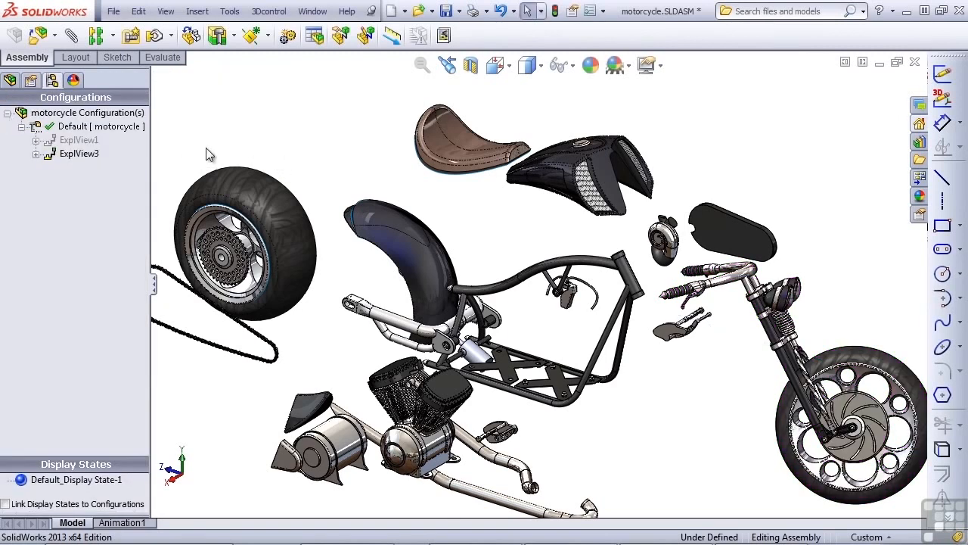
{"action": "left_click", "coordinate": [59, 129]}
{"action": "double_click", "coordinate": [68, 154]}
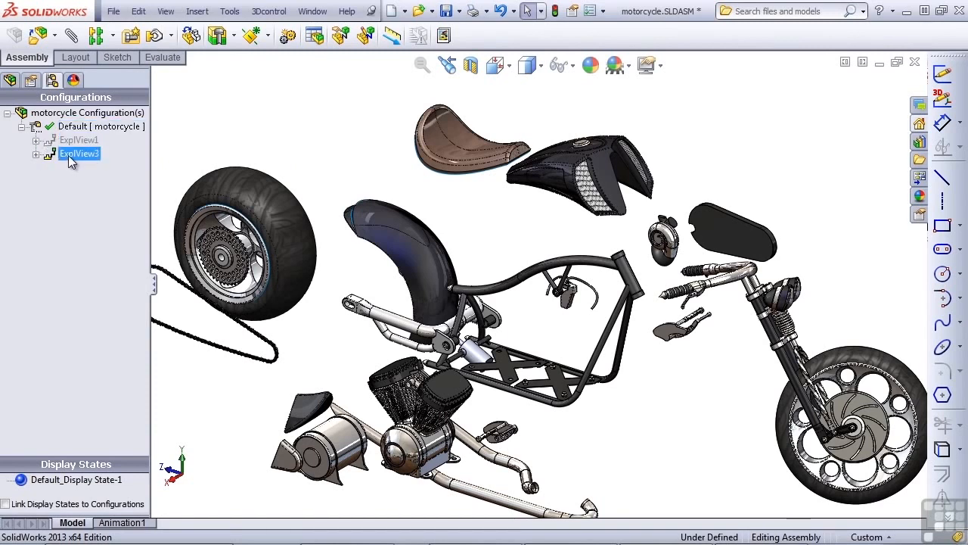
{"action": "left_click", "coordinate": [180, 149]}
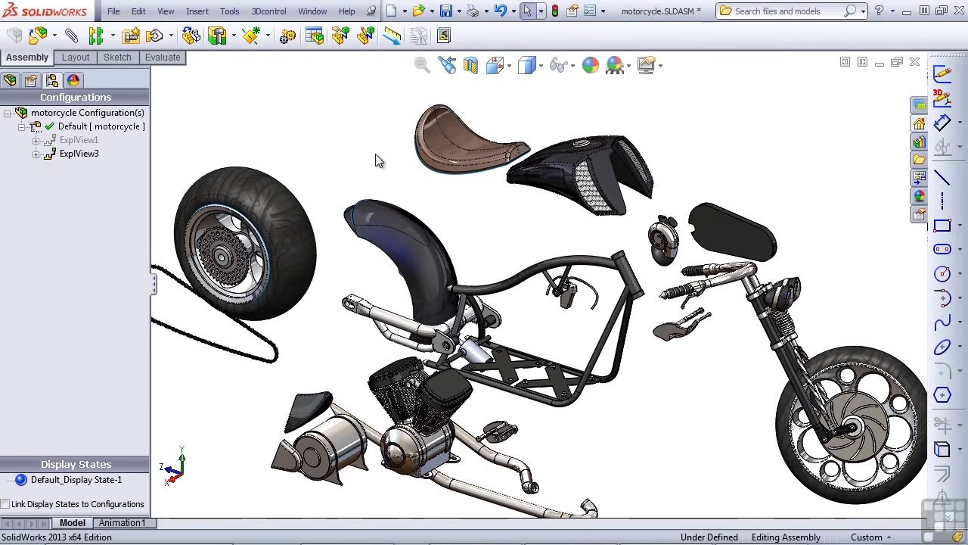
Save the current orientation of the exploded motorcycle as a named view called "Exploded View".
{"action": "key", "text": "space"}
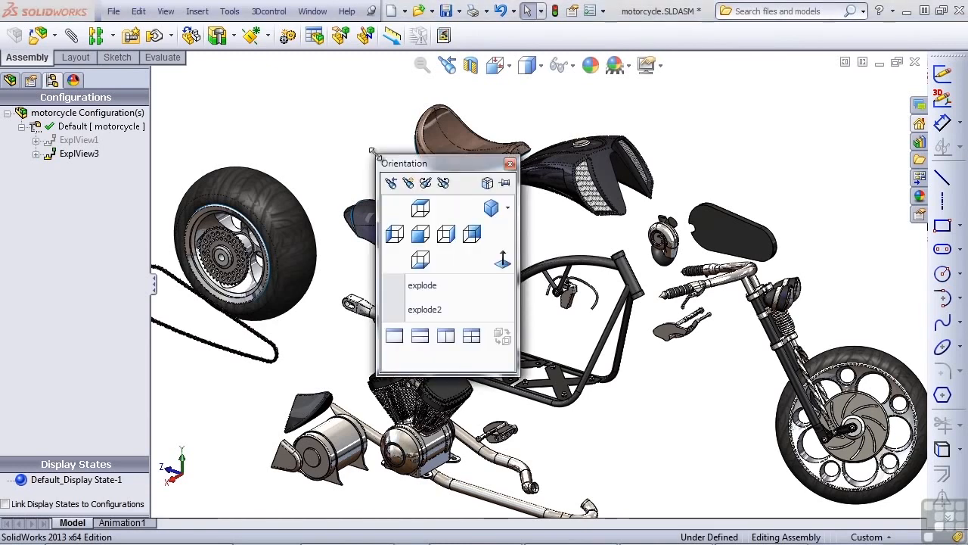
{"action": "left_click", "coordinate": [408, 184]}
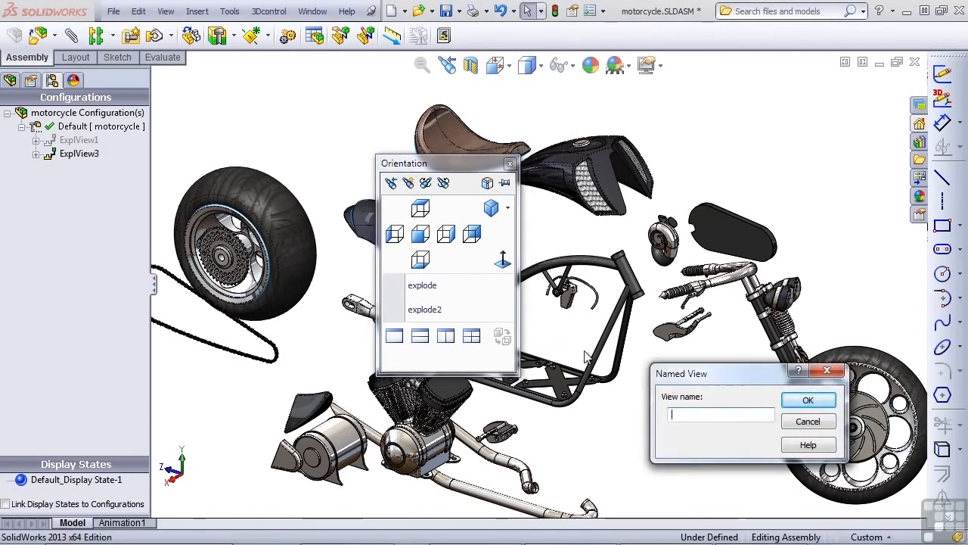
{"action": "type", "text": "Explode"}
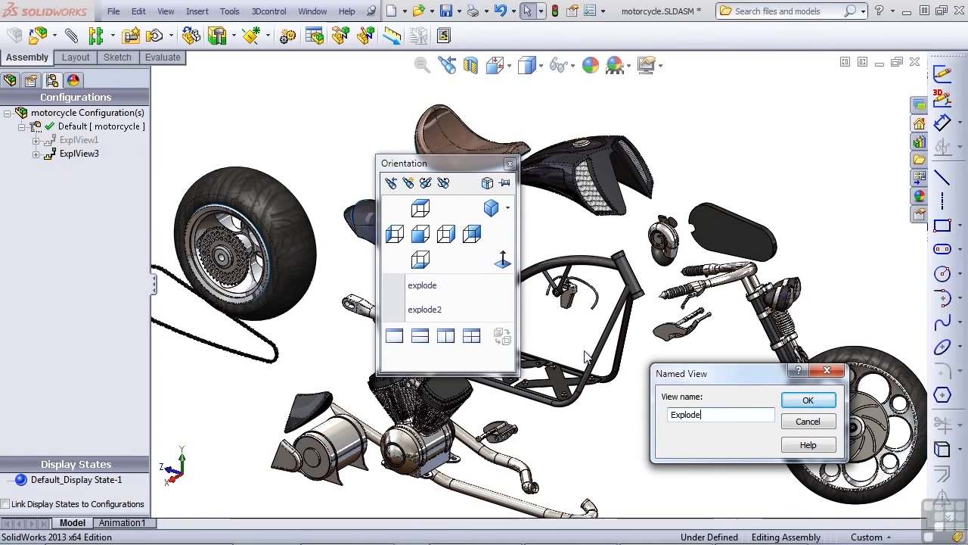
{"action": "type", "text": "d View"}
{"action": "key", "text": "Return"}
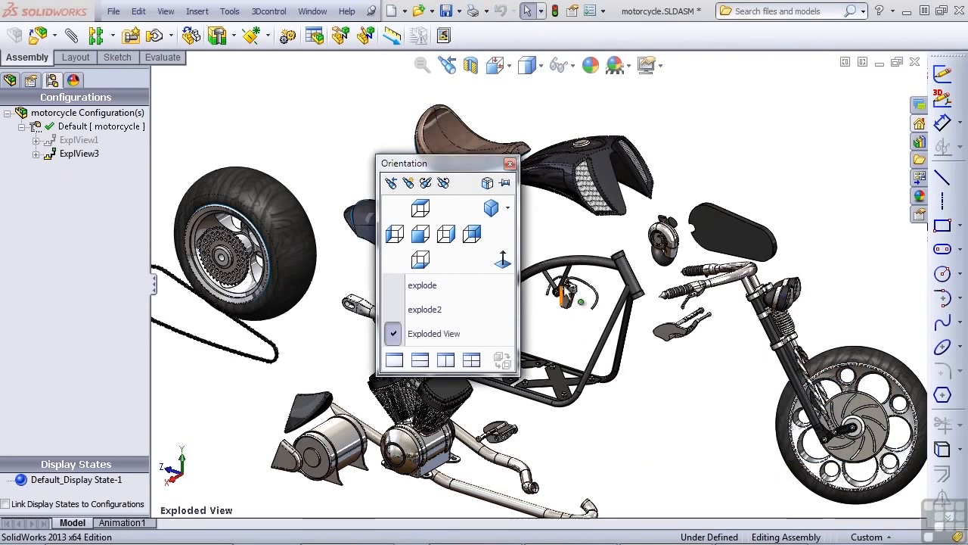
{"action": "left_click", "coordinate": [510, 165]}
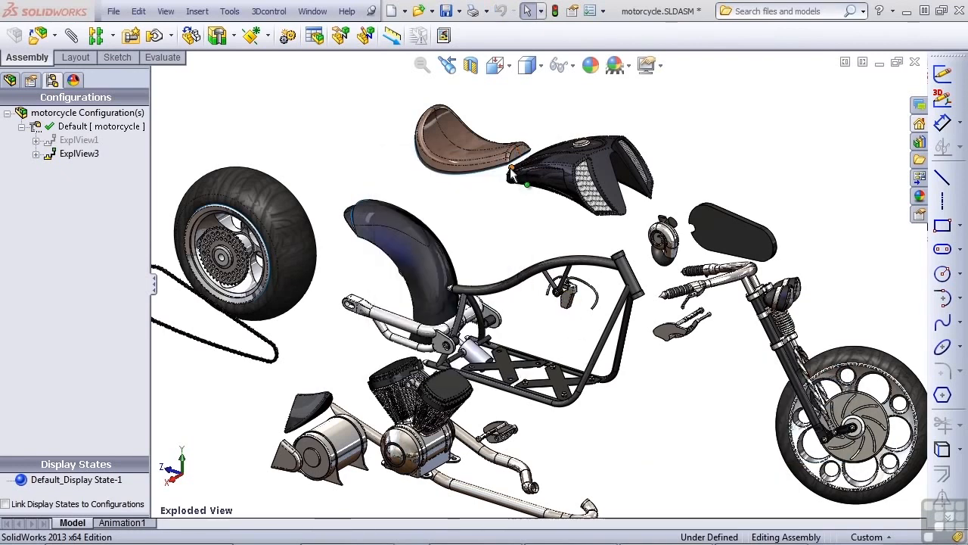
Switch to the motorcycle drawing and delete the four predefined views, Drawing View21 to Drawing View24, from Sheet2.
{"action": "key", "text": "ctrl+Tab"}
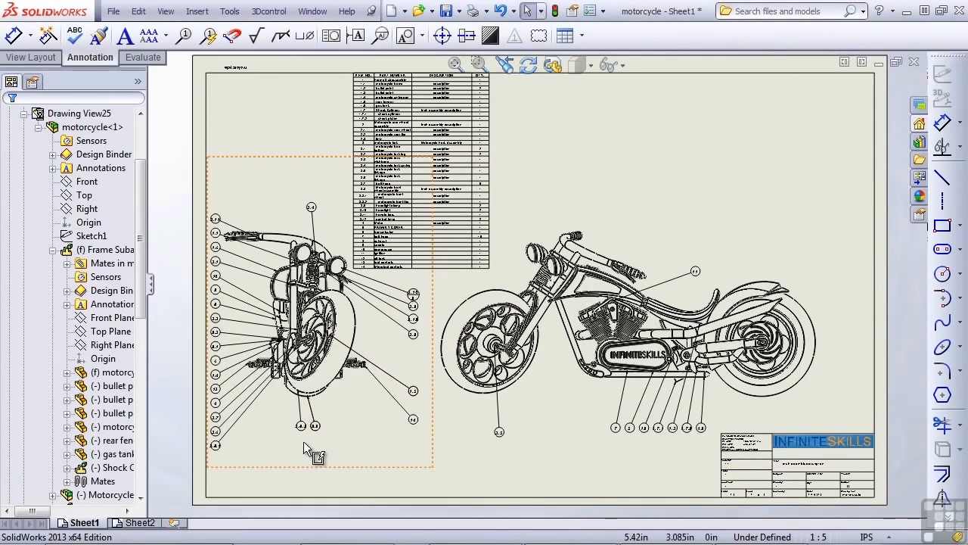
{"action": "left_click", "coordinate": [140, 525]}
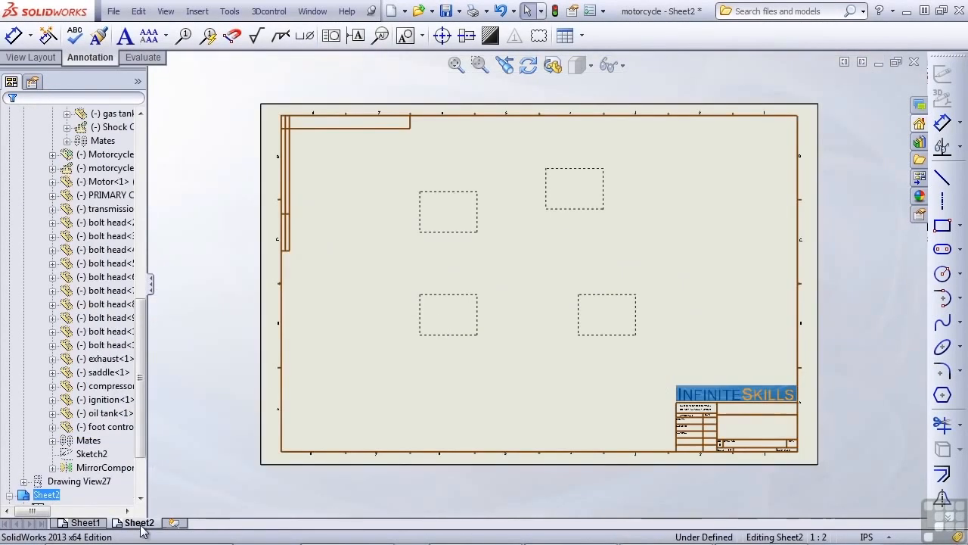
{"action": "left_click_drag", "start_coordinate": [139, 387], "coordinate": [133, 431]}
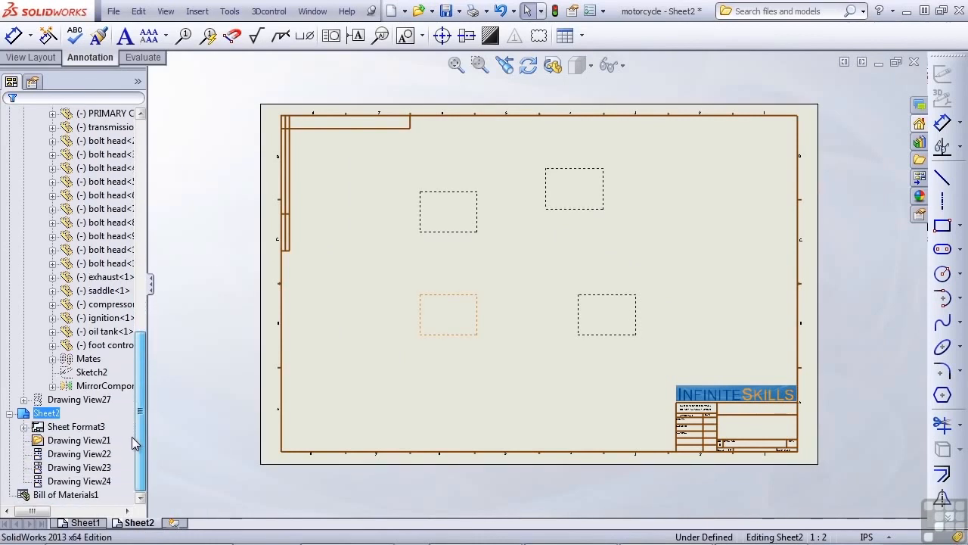
{"action": "left_click", "coordinate": [78, 440]}
{"action": "left_click", "coordinate": [76, 454], "text": "ctrl"}
{"action": "left_click", "coordinate": [73, 468], "text": "ctrl"}
{"action": "left_click", "coordinate": [70, 481], "text": "ctrl"}
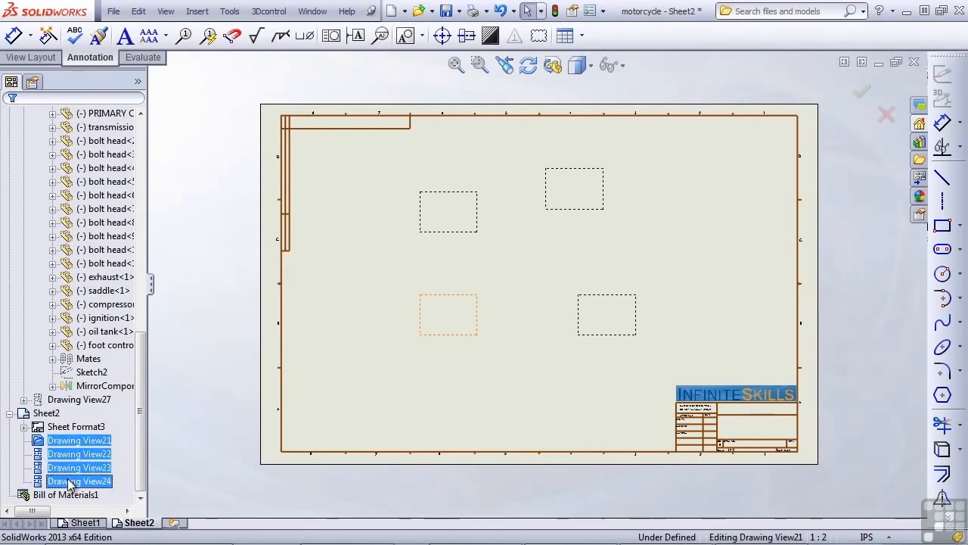
{"action": "key", "text": "Delete"}
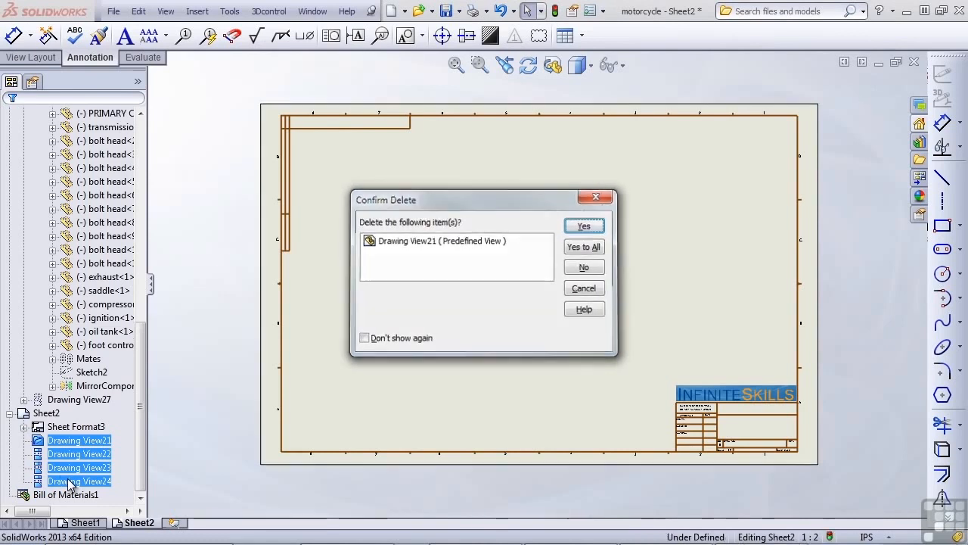
{"action": "key", "text": "Return"}
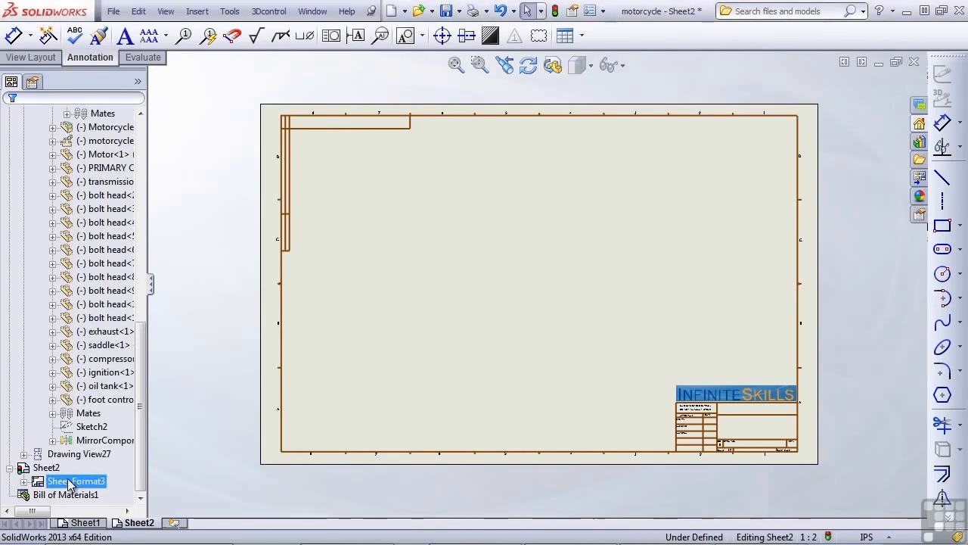
Start a model view of the motorcycle assembly on Sheet2, shown in the exploded state ExplView3.
{"action": "left_click", "coordinate": [106, 195]}
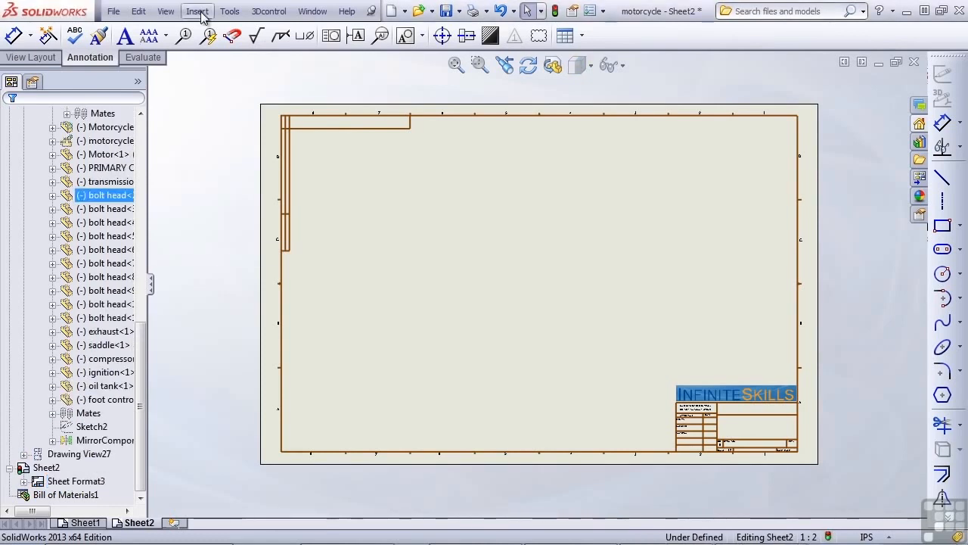
{"action": "left_click", "coordinate": [197, 11]}
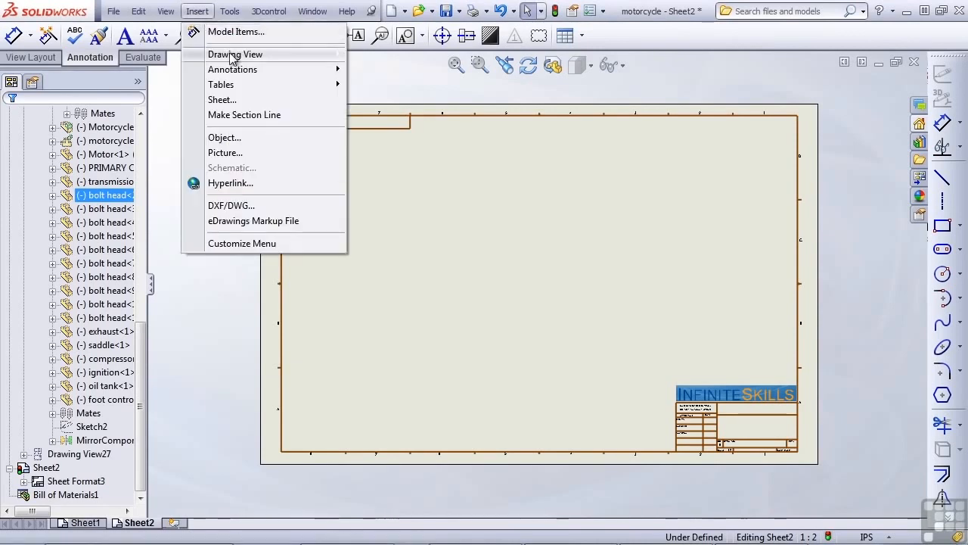
{"action": "mouse_move", "coordinate": [225, 54]}
{"action": "left_click", "coordinate": [387, 56]}
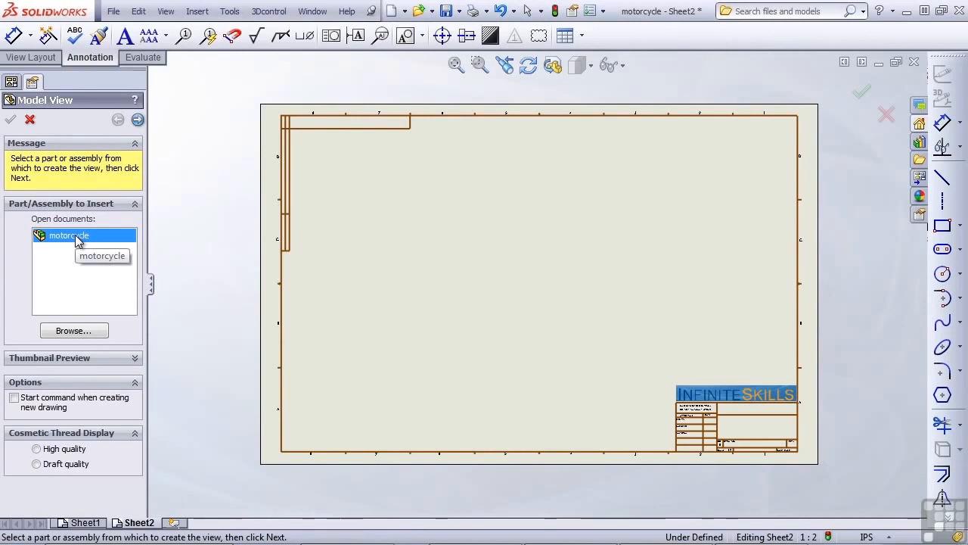
{"action": "left_click", "coordinate": [137, 120]}
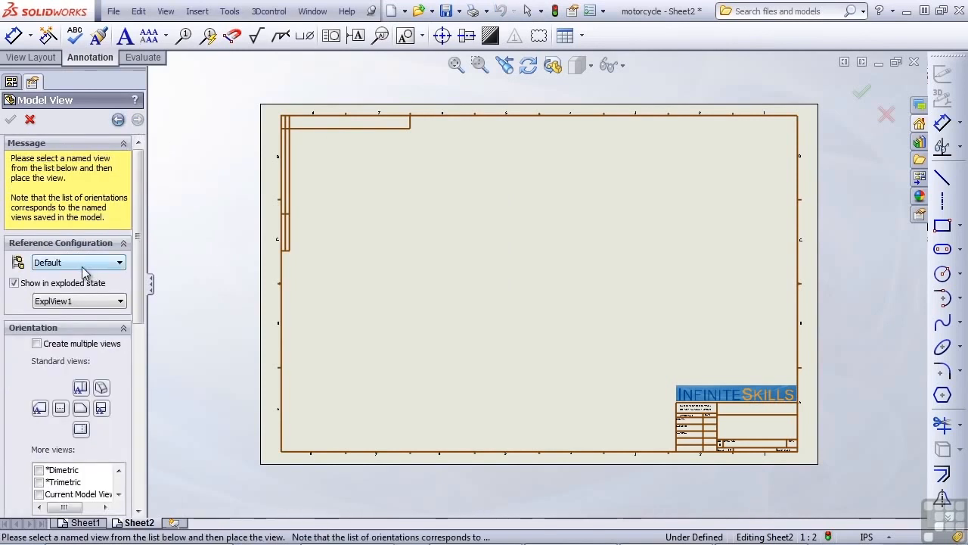
{"action": "left_click", "coordinate": [64, 304]}
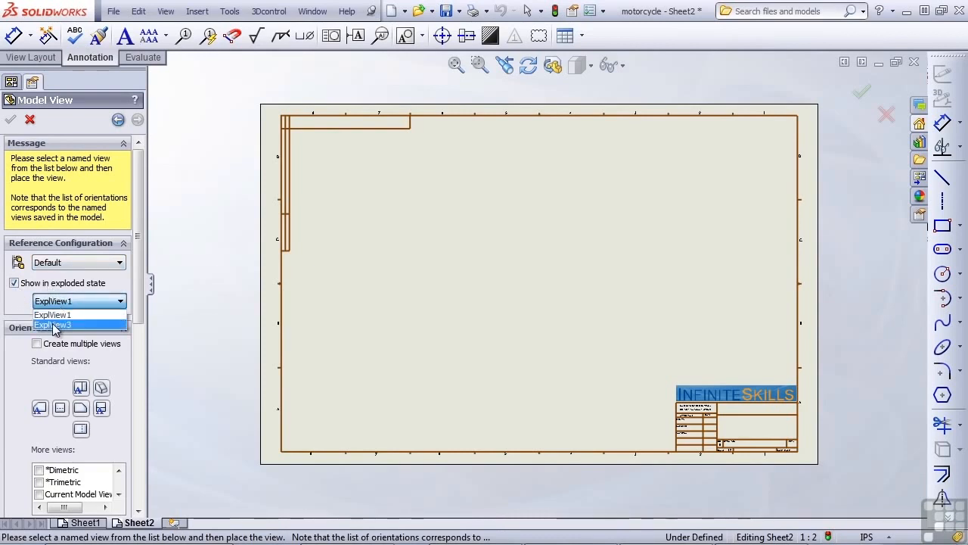
{"action": "left_click", "coordinate": [53, 326]}
Choose the saved "Exploded View" orientation and place the model view near the middle of the sheet.
{"action": "scroll", "coordinate": [130, 333], "scroll_direction": "down", "scroll_amount": 3}
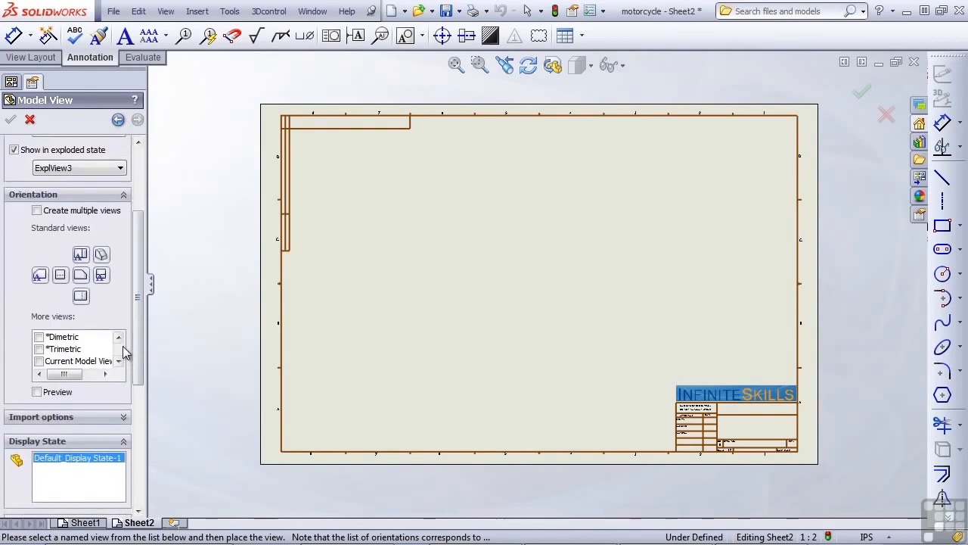
{"action": "left_click", "coordinate": [118, 362]}
{"action": "left_click", "coordinate": [118, 362]}
{"action": "left_click", "coordinate": [118, 362]}
{"action": "left_click", "coordinate": [48, 362]}
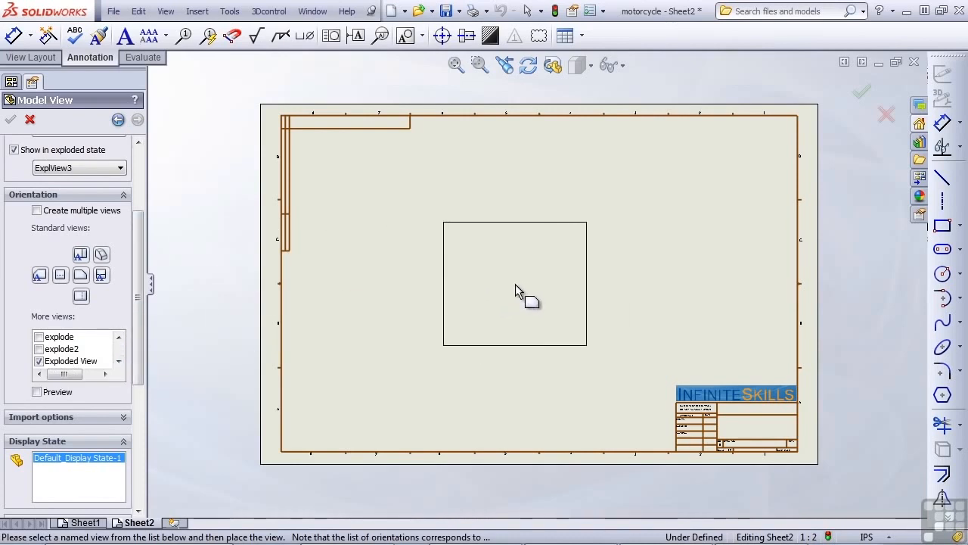
{"action": "left_click", "coordinate": [514, 284]}
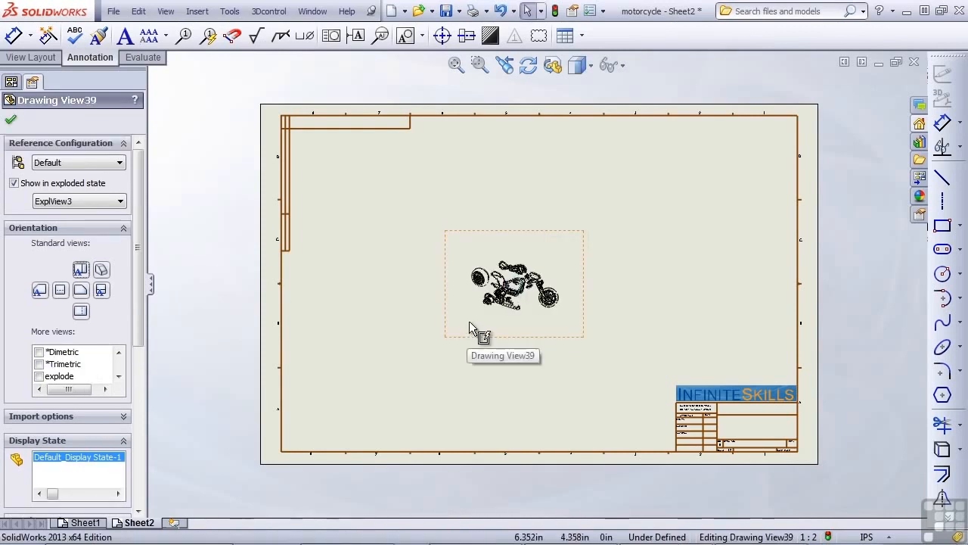
Make the exploded motorcycle view use the sheet scale and accept its properties.
{"action": "left_click_drag", "start_coordinate": [140, 286], "coordinate": [139, 419]}
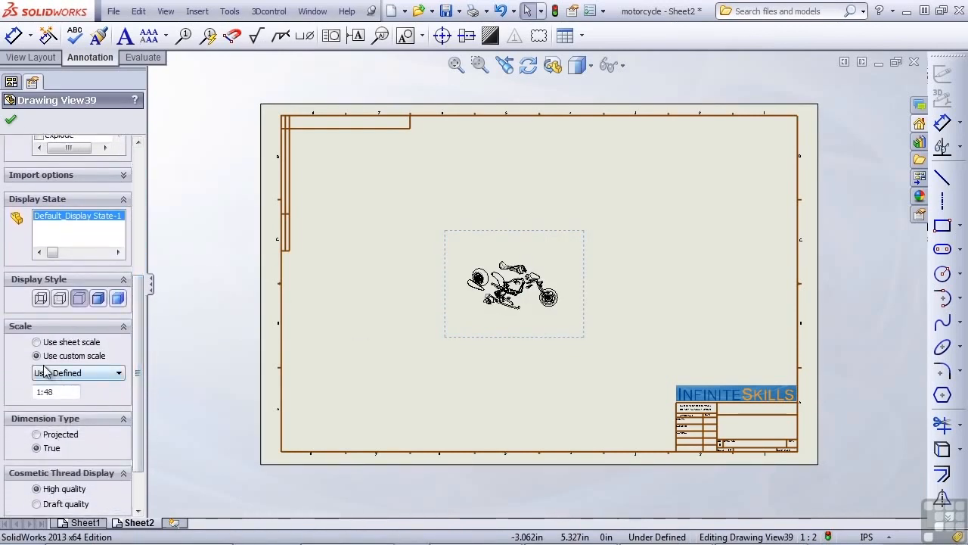
{"action": "left_click", "coordinate": [37, 342]}
{"action": "left_click", "coordinate": [37, 342]}
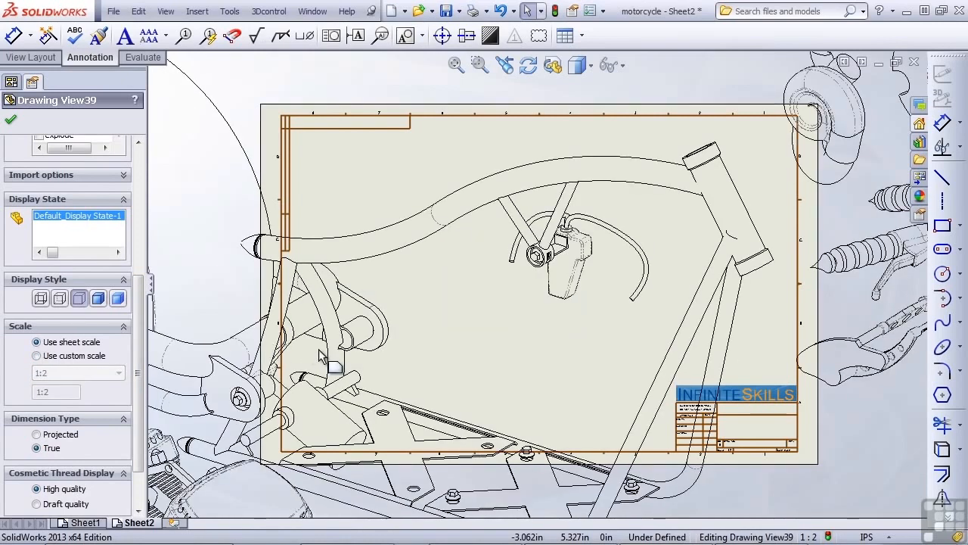
{"action": "left_click", "coordinate": [10, 120]}
Move the oversized exploded view completely off the sheet so the empty sheet area can be selected.
{"action": "left_click", "coordinate": [445, 304]}
{"action": "key", "text": "f"}
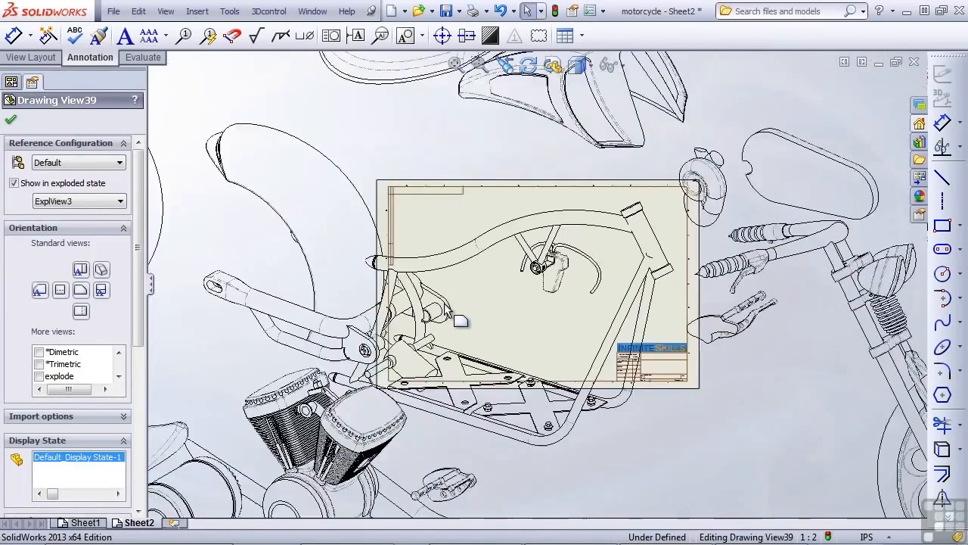
{"action": "mouse_move", "coordinate": [471, 364]}
{"action": "left_mouse_down"}
{"action": "mouse_move", "coordinate": [271, 373]}
{"action": "mouse_move", "coordinate": [159, 477]}
{"action": "left_mouse_up"}
{"action": "left_click_drag", "start_coordinate": [360, 376], "coordinate": [213, 379]}
Set Sheet2's scale to 1:10 and move the exploded motorcycle view back onto the middle of the sheet.
{"action": "right_click", "coordinate": [545, 289]}
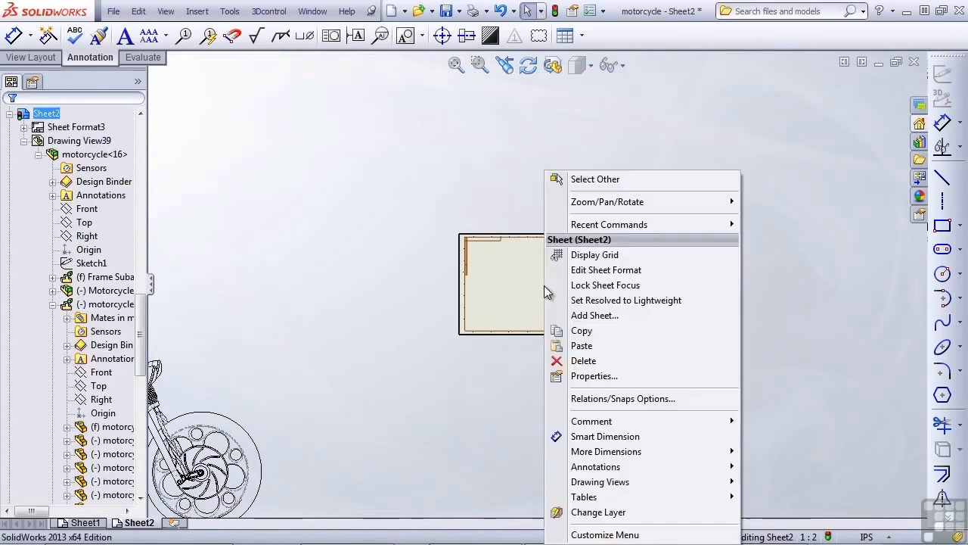
{"action": "left_click", "coordinate": [585, 376]}
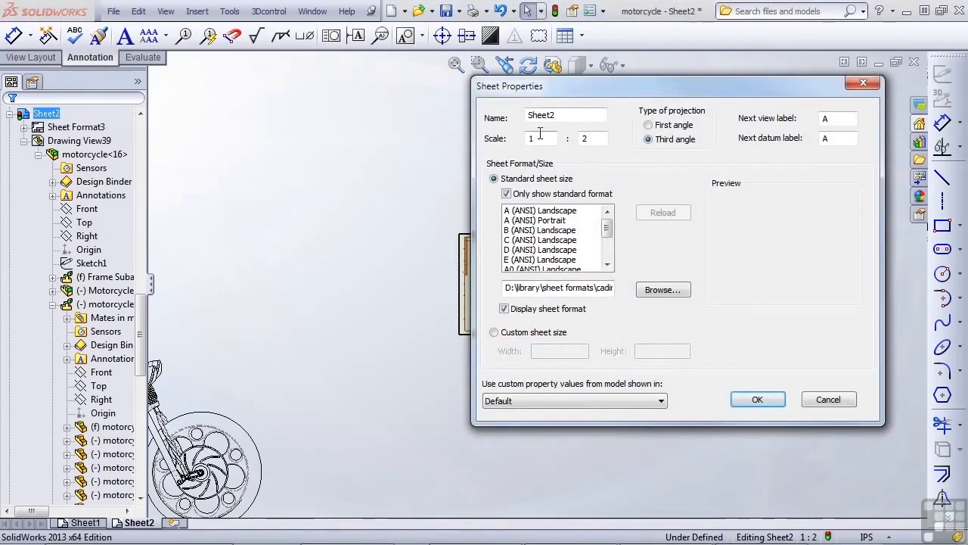
{"action": "type", "text": "10"}
{"action": "key", "text": "Return"}
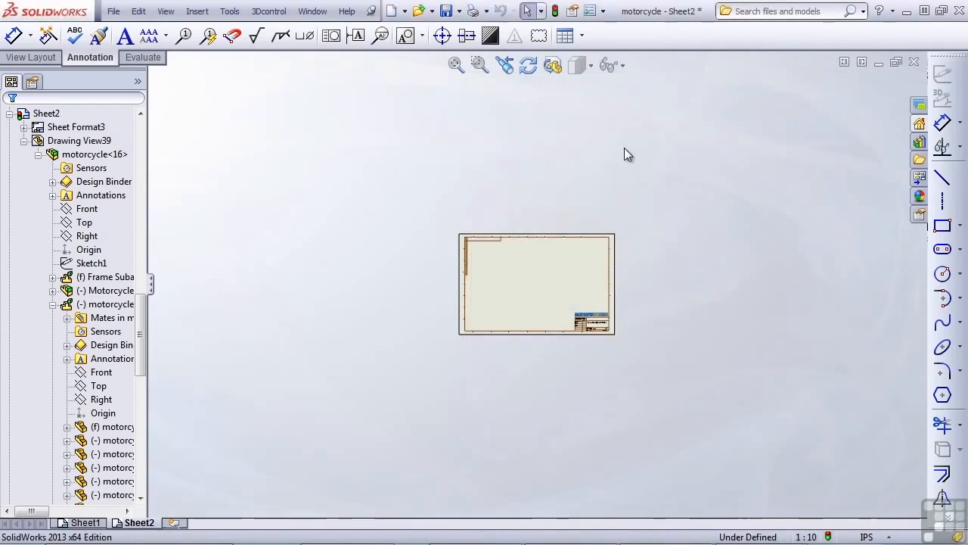
{"action": "mouse_move", "coordinate": [288, 326]}
{"action": "left_mouse_down"}
{"action": "mouse_move", "coordinate": [725, 233]}
{"action": "mouse_move", "coordinate": [864, 220]}
{"action": "left_mouse_up"}
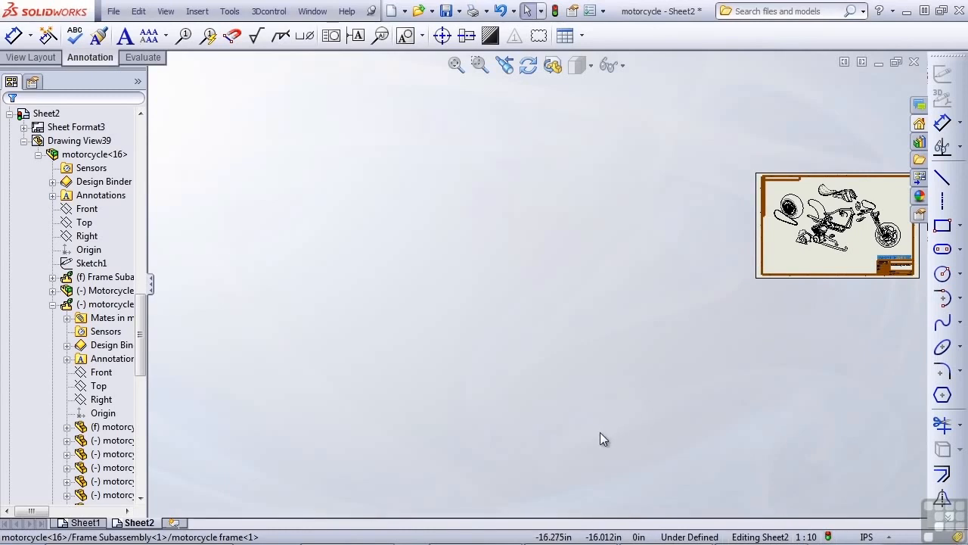
{"action": "key", "text": "f"}
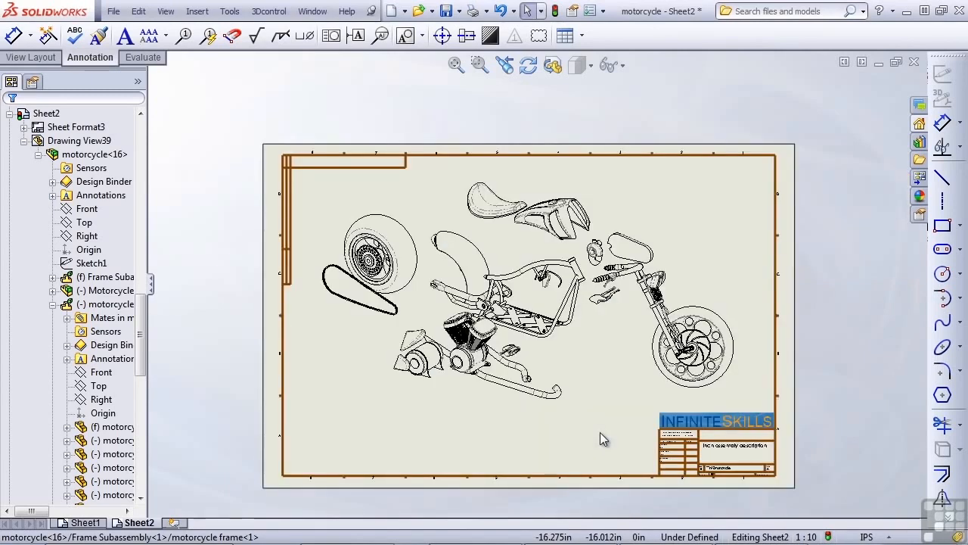